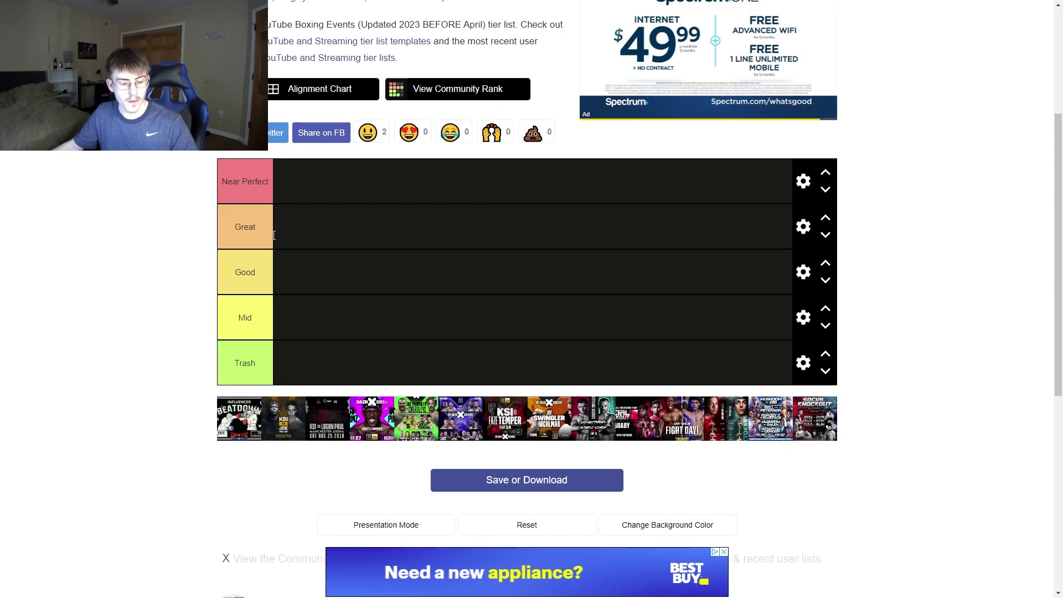
Retitle the Near Perfect, Great and Trash tier labels as 10/10, Good, Decent and Bruh
{"action": "left_click", "coordinate": [248, 181]}
{"action": "double_click", "coordinate": [248, 182]}
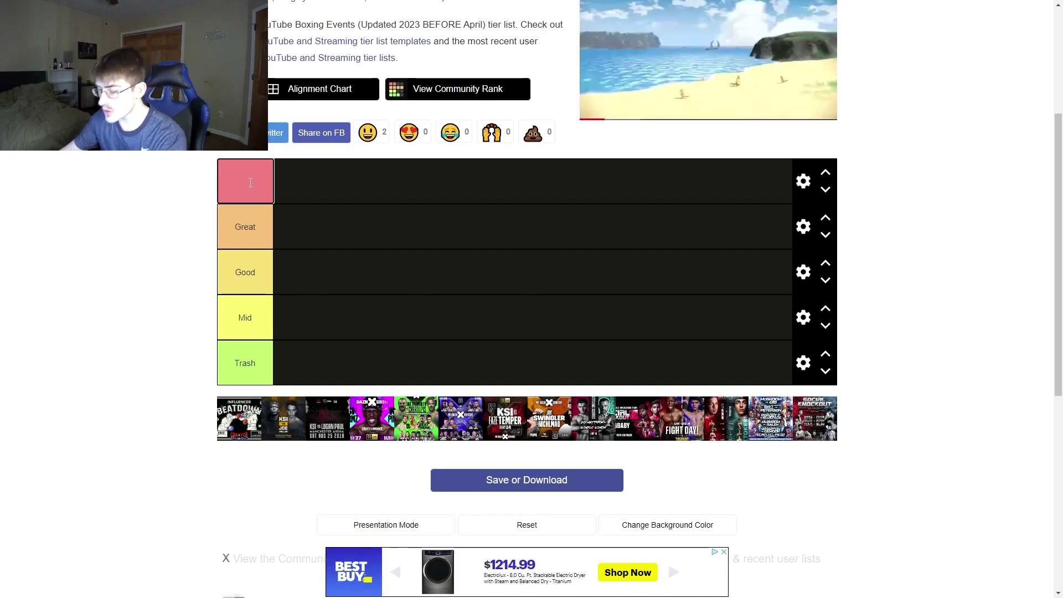
{"action": "type", "text": "10"}
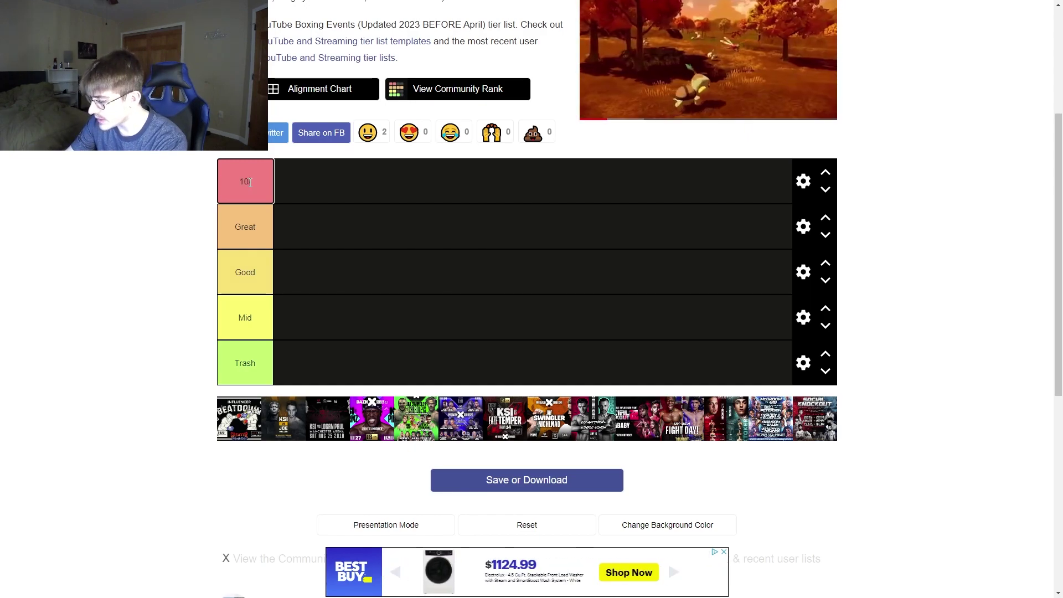
{"action": "type", "text": "/10"}
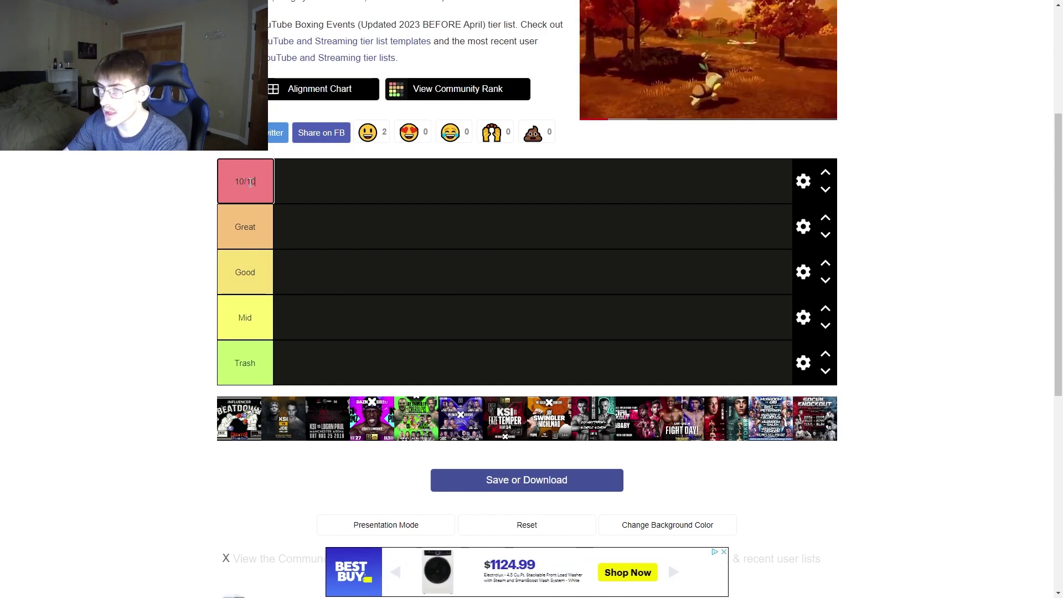
{"action": "double_click", "coordinate": [248, 233]}
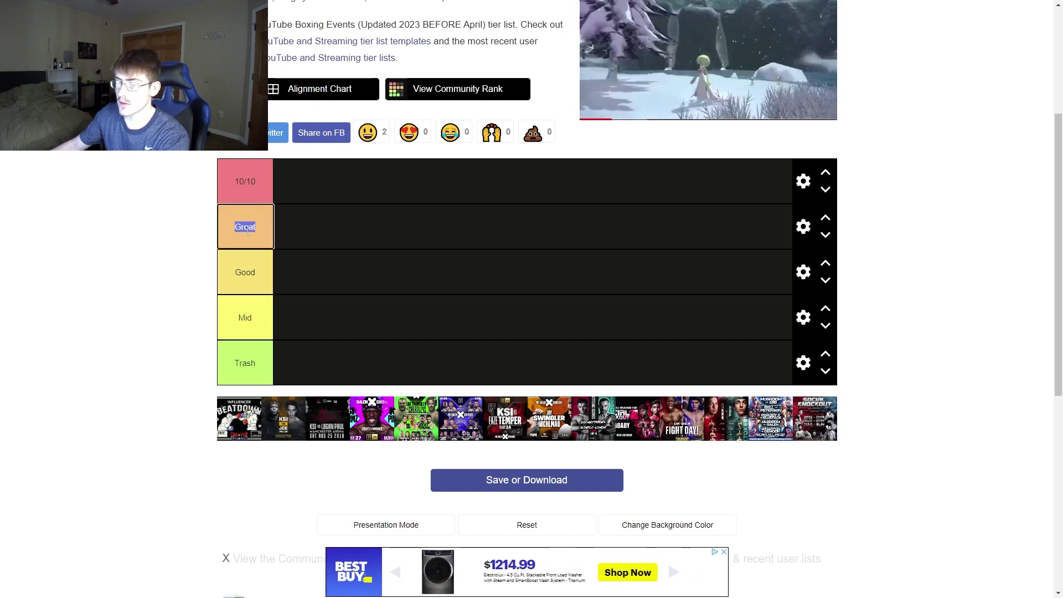
{"action": "type", "text": "Goo"}
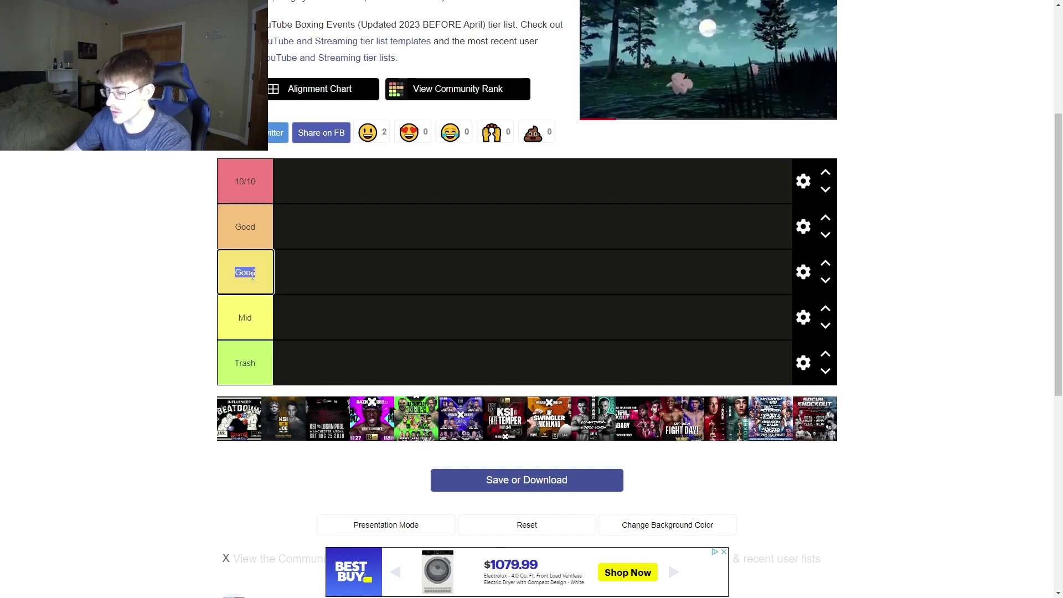
{"action": "type", "text": "Decent"}
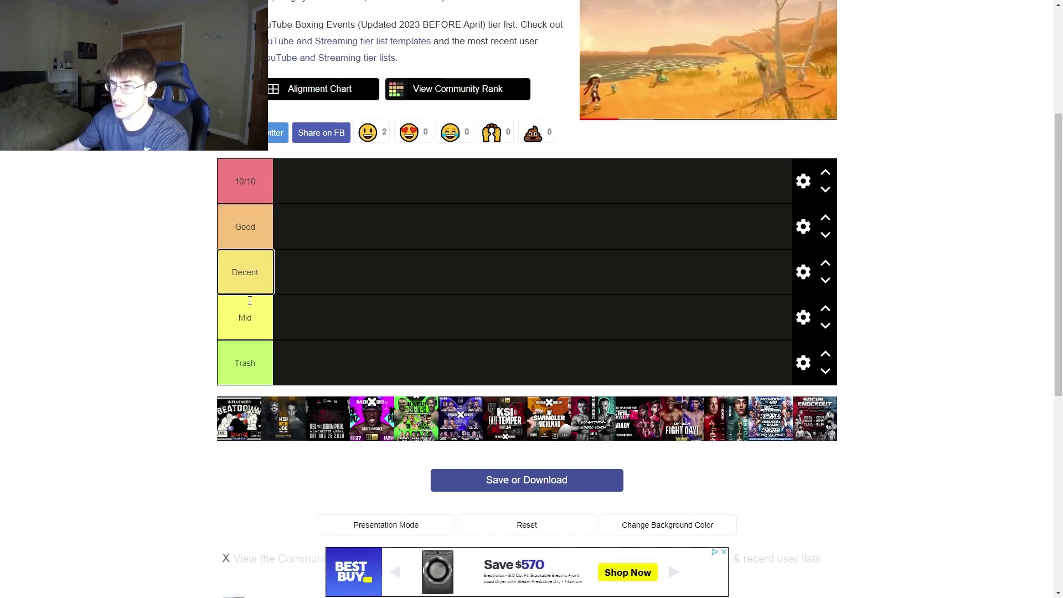
{"action": "double_click", "coordinate": [252, 362]}
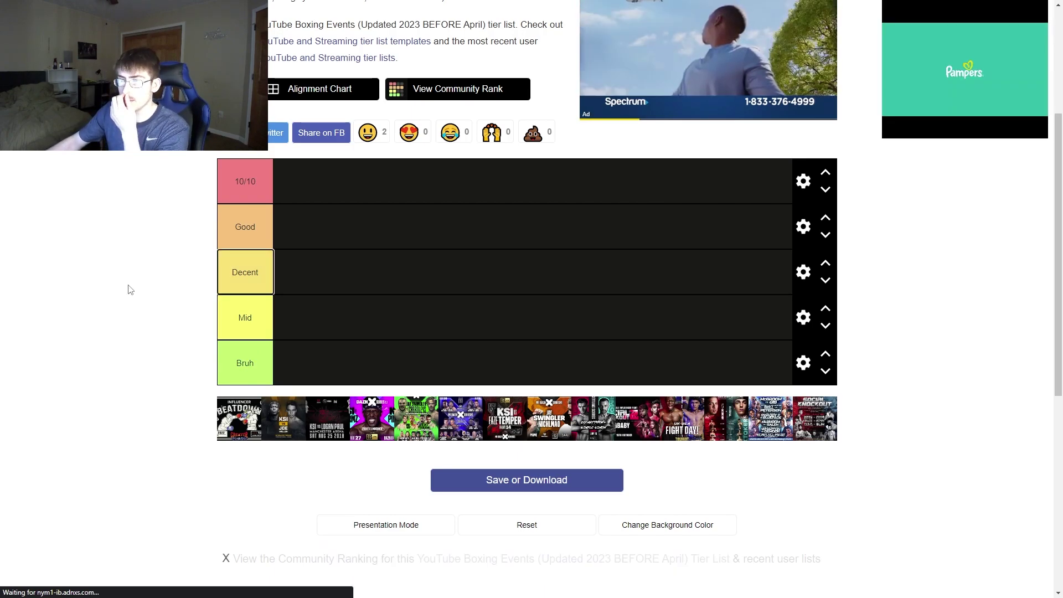
Move the Influencer Beatdown poster from the front to the end of the unranked pool
{"action": "scroll", "coordinate": [139, 301], "scroll_direction": "up", "scroll_amount": 1}
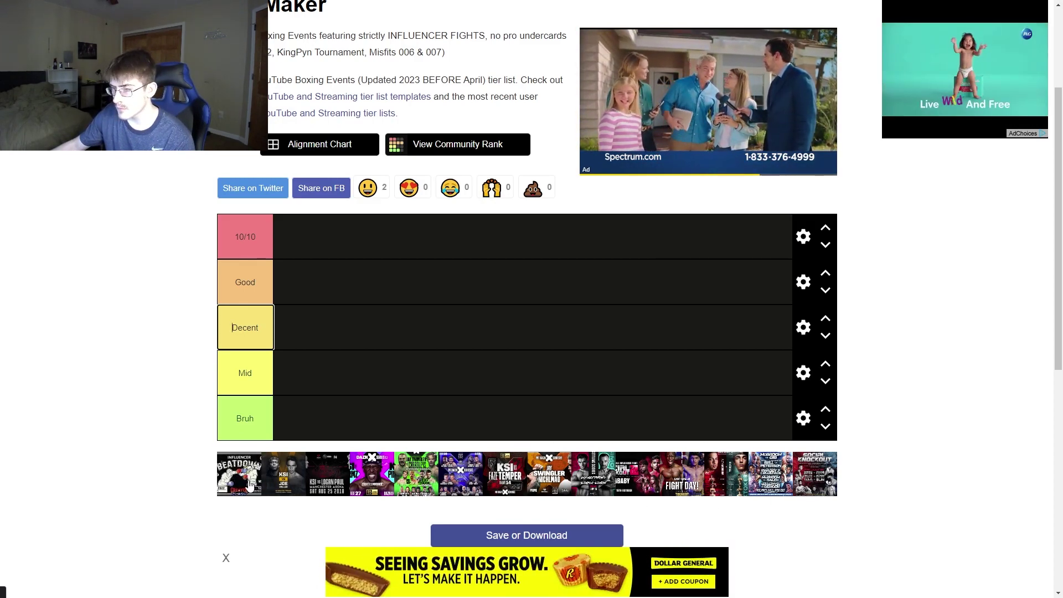
{"action": "left_click_drag", "start_coordinate": [249, 486], "coordinate": [289, 462]}
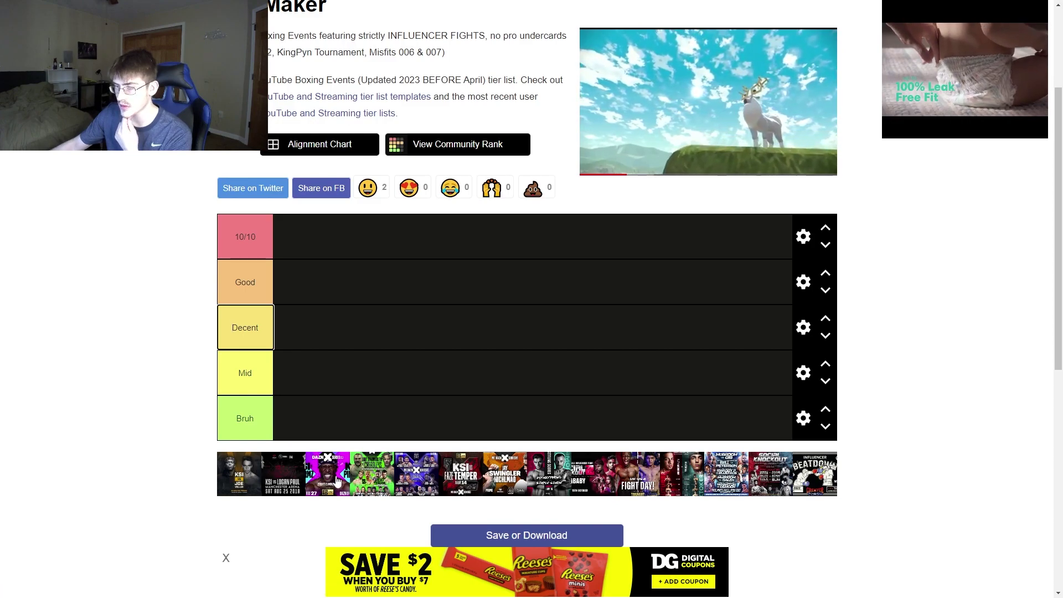
Place the purple event poster in 10/10 and the Swindler vs Cherdleys poster in Bruh
{"action": "left_click_drag", "start_coordinate": [323, 479], "coordinate": [302, 233]}
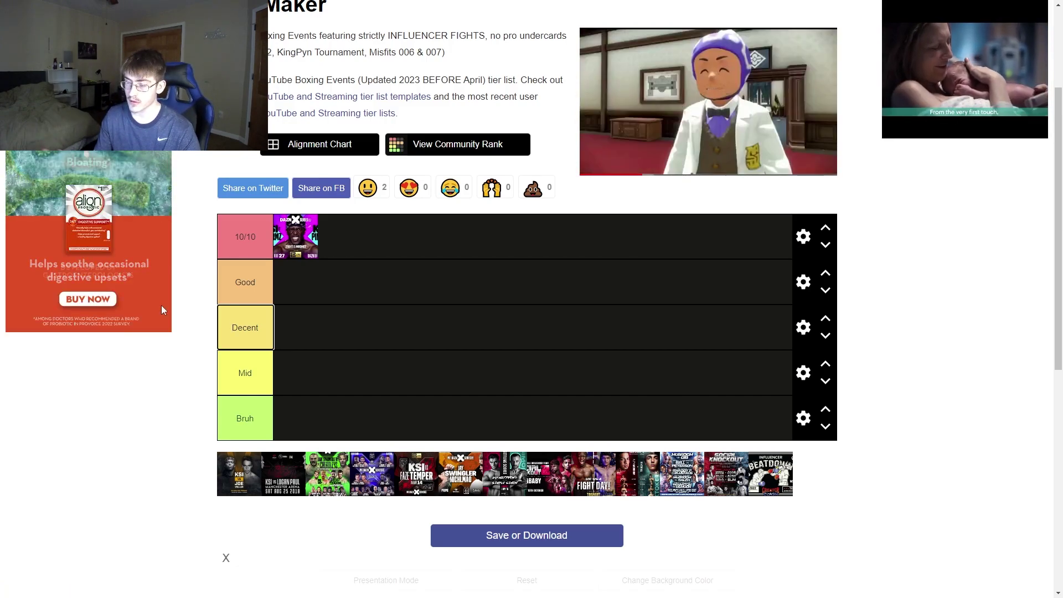
{"action": "left_click", "coordinate": [195, 321]}
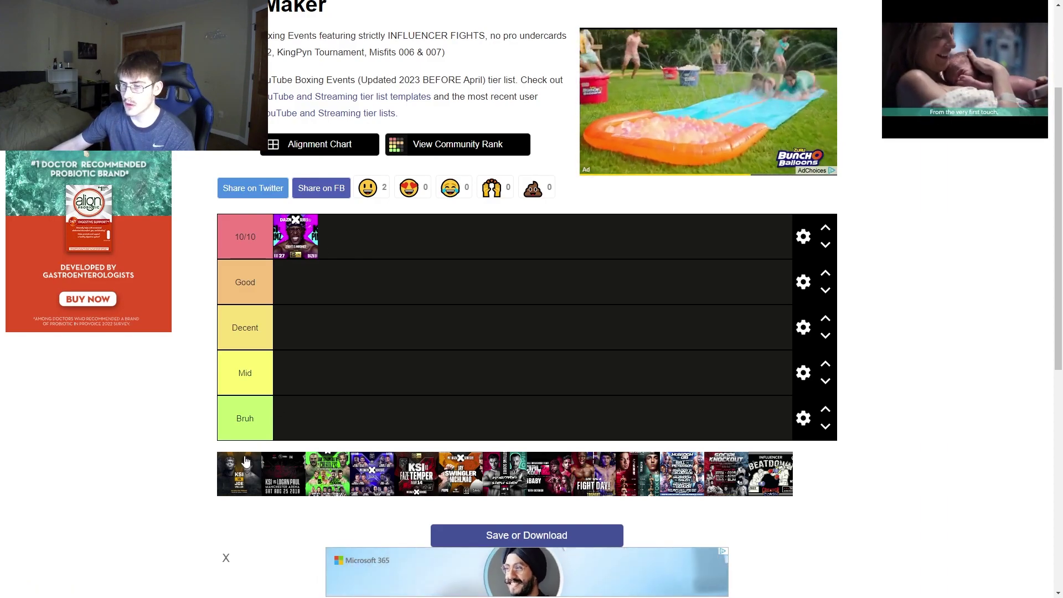
{"action": "mouse_move", "coordinate": [247, 461]}
{"action": "left_mouse_down"}
{"action": "mouse_move", "coordinate": [238, 444]}
{"action": "mouse_move", "coordinate": [249, 465]}
{"action": "left_mouse_up"}
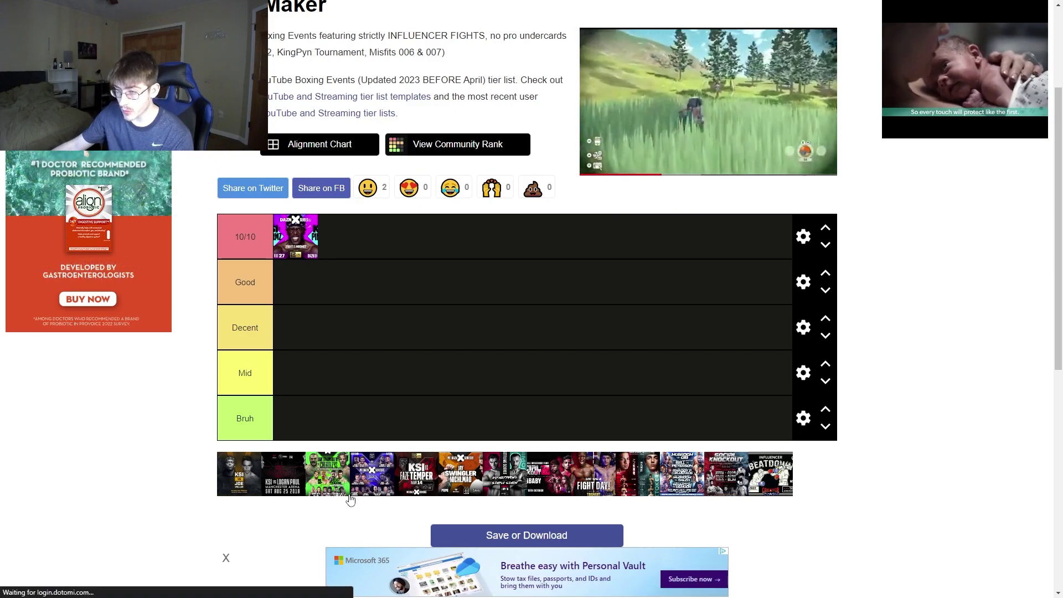
{"action": "left_click_drag", "start_coordinate": [324, 485], "coordinate": [299, 425]}
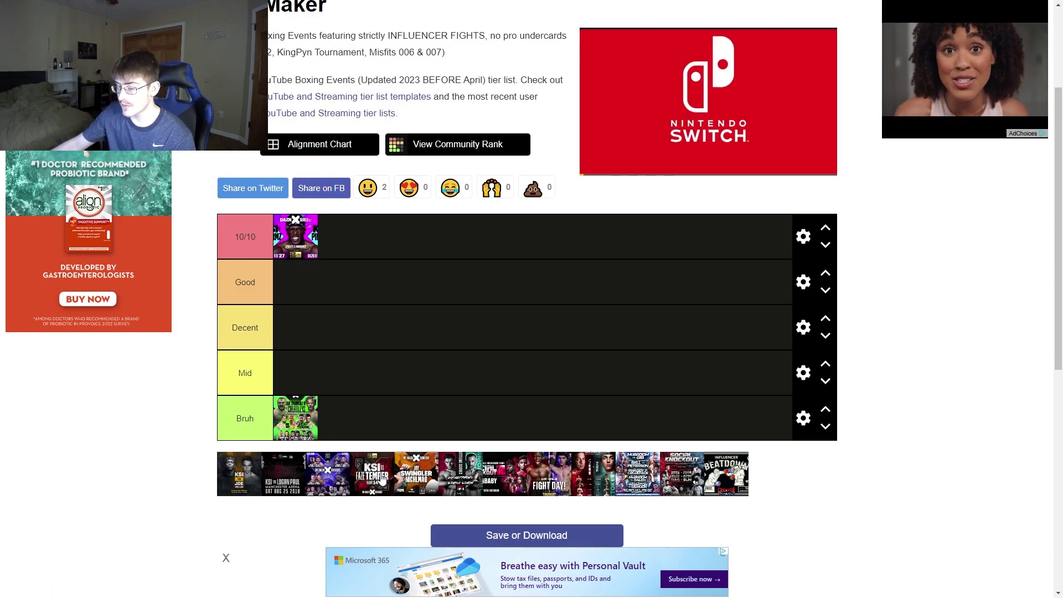
Put the KSI vs FaZe Temper poster in 10/10 and another purple event poster in Good
{"action": "left_click_drag", "start_coordinate": [382, 480], "coordinate": [304, 286]}
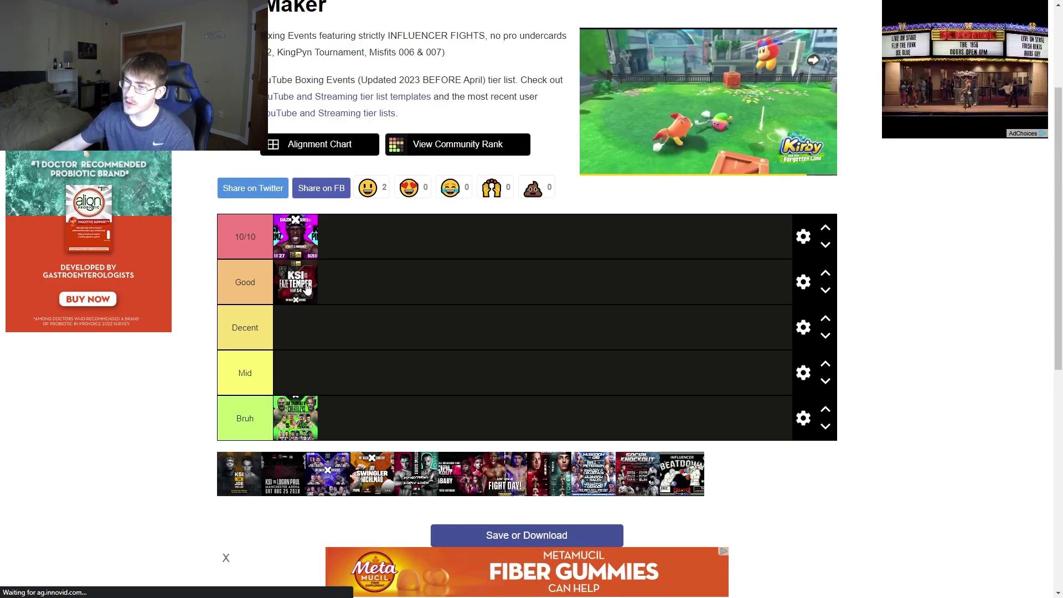
{"action": "left_click_drag", "start_coordinate": [296, 282], "coordinate": [340, 237]}
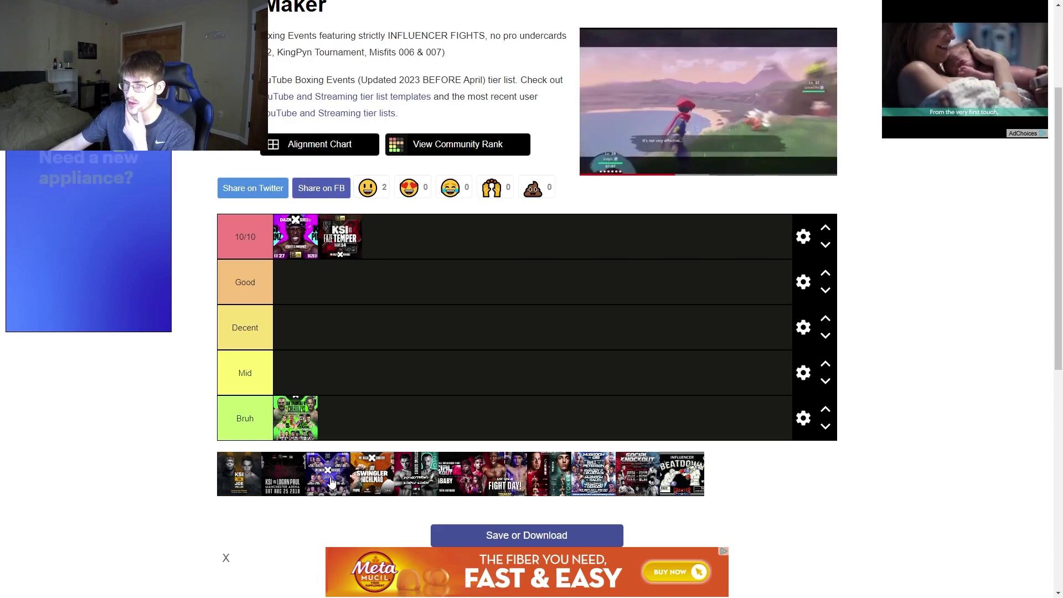
{"action": "left_click_drag", "start_coordinate": [330, 482], "coordinate": [354, 282]}
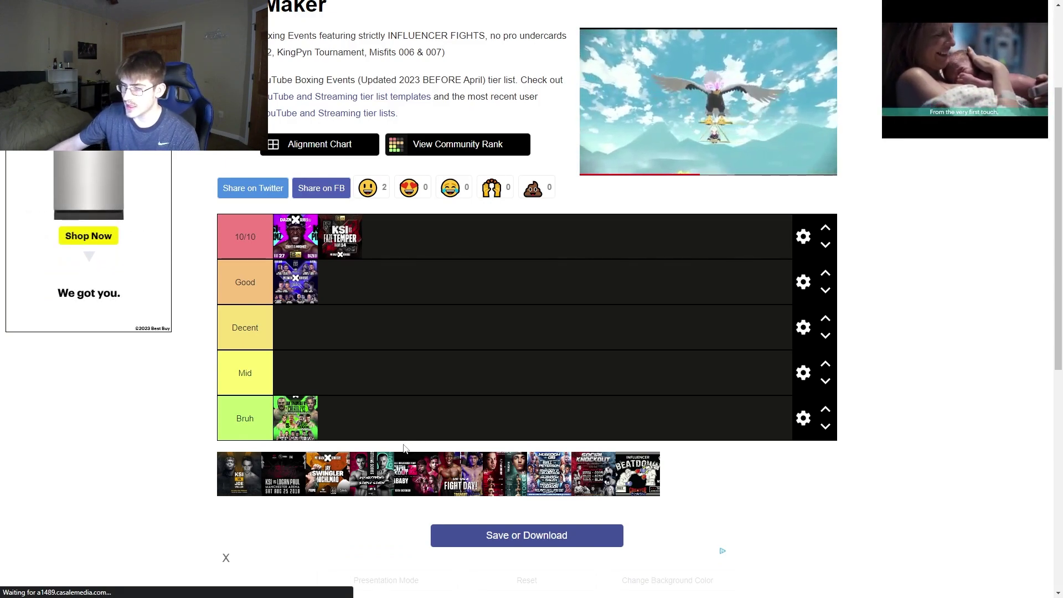
Rank a pool poster in Bruh and the Influencer Beatdown poster in Good
{"action": "mouse_move", "coordinate": [372, 482]}
{"action": "left_mouse_down"}
{"action": "mouse_move", "coordinate": [349, 424]}
{"action": "mouse_move", "coordinate": [234, 395]}
{"action": "mouse_move", "coordinate": [187, 400]}
{"action": "mouse_move", "coordinate": [365, 386]}
{"action": "mouse_move", "coordinate": [389, 435]}
{"action": "mouse_move", "coordinate": [380, 474]}
{"action": "left_mouse_up"}
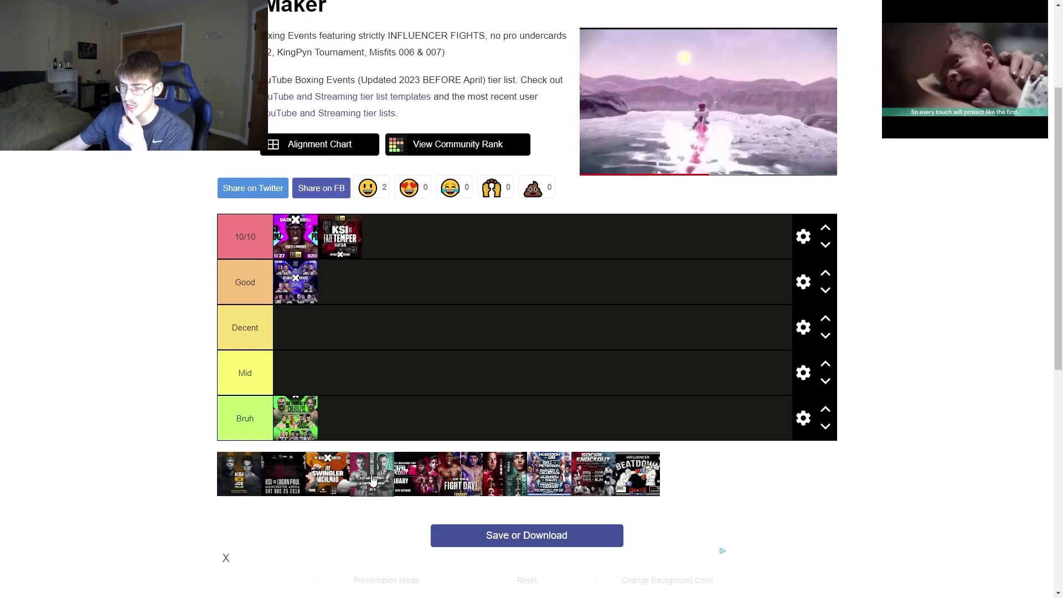
{"action": "left_click_drag", "start_coordinate": [372, 481], "coordinate": [345, 421]}
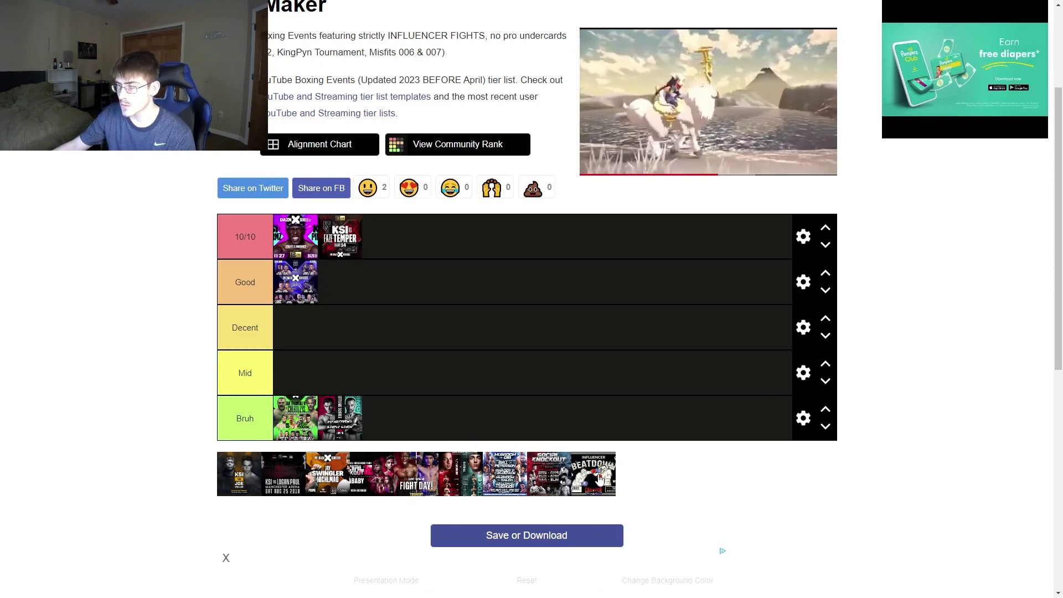
{"action": "left_click_drag", "start_coordinate": [595, 476], "coordinate": [350, 284]}
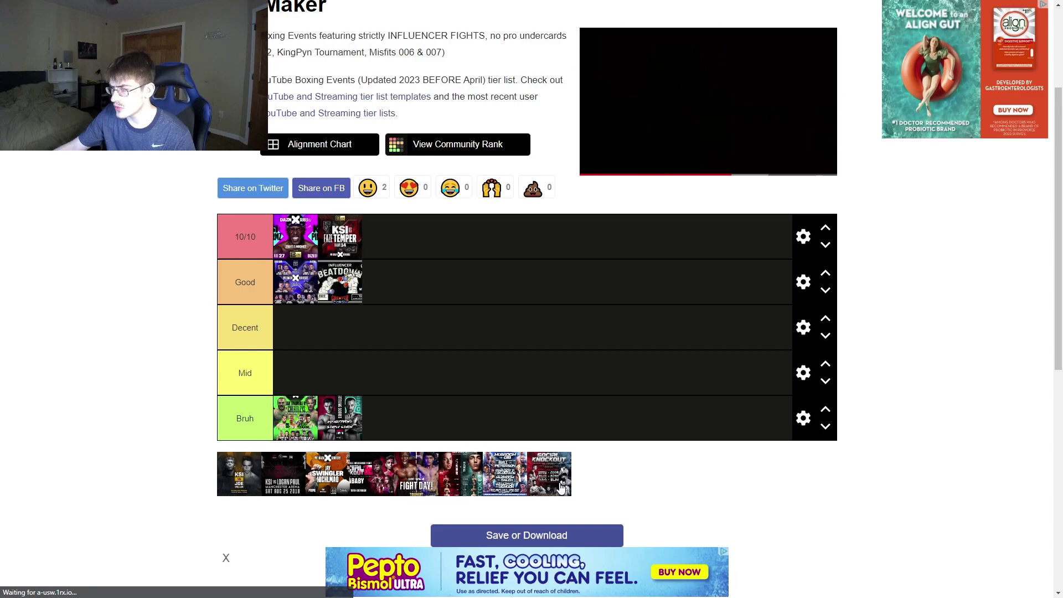
{"action": "mouse_move", "coordinate": [560, 488]}
{"action": "left_mouse_down"}
{"action": "mouse_move", "coordinate": [550, 453]}
{"action": "mouse_move", "coordinate": [563, 474]}
{"action": "left_mouse_up"}
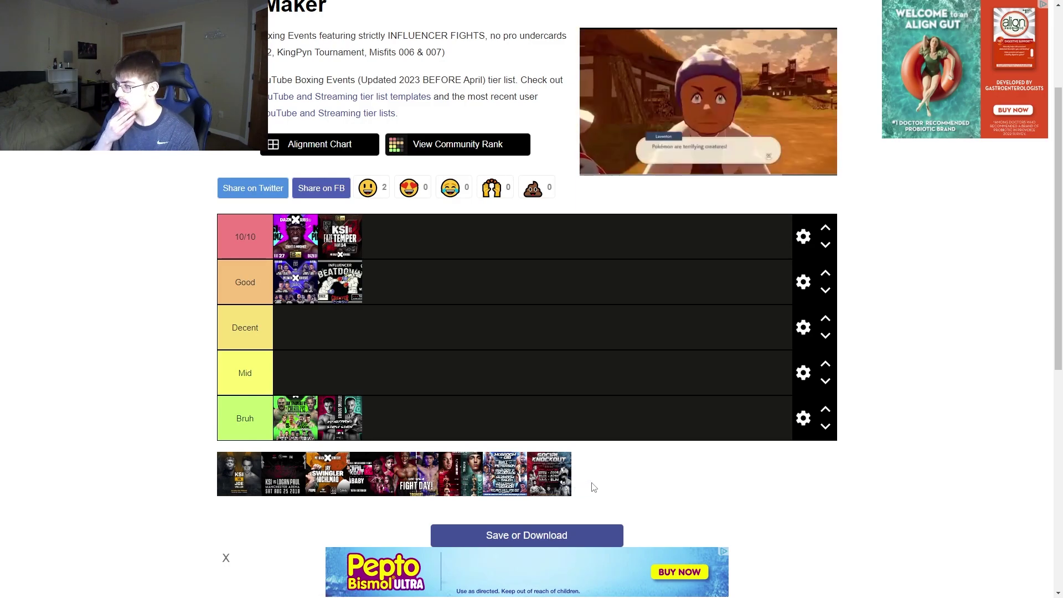
In full-screen view, place Social Knockout in Decent and the next event poster in Good
{"action": "key", "text": "F11"}
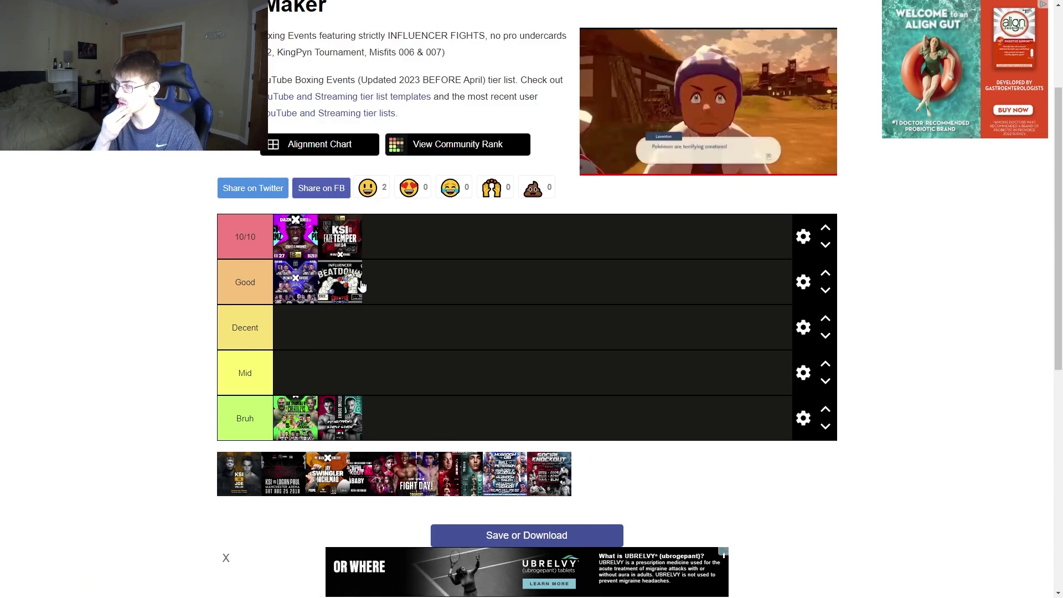
{"action": "left_click_drag", "start_coordinate": [544, 488], "coordinate": [290, 343]}
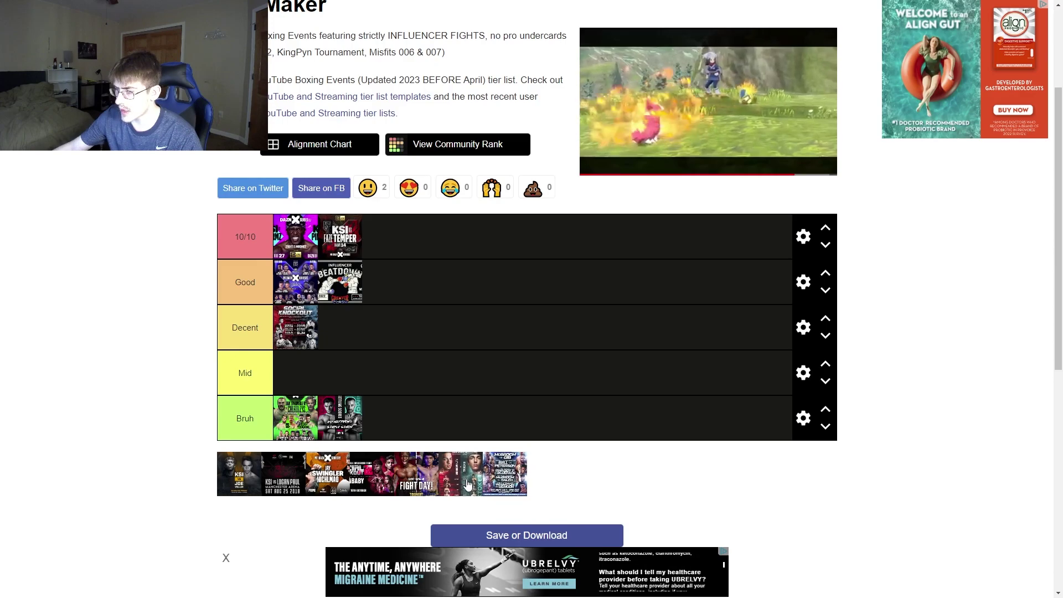
{"action": "left_click_drag", "start_coordinate": [462, 474], "coordinate": [400, 317]}
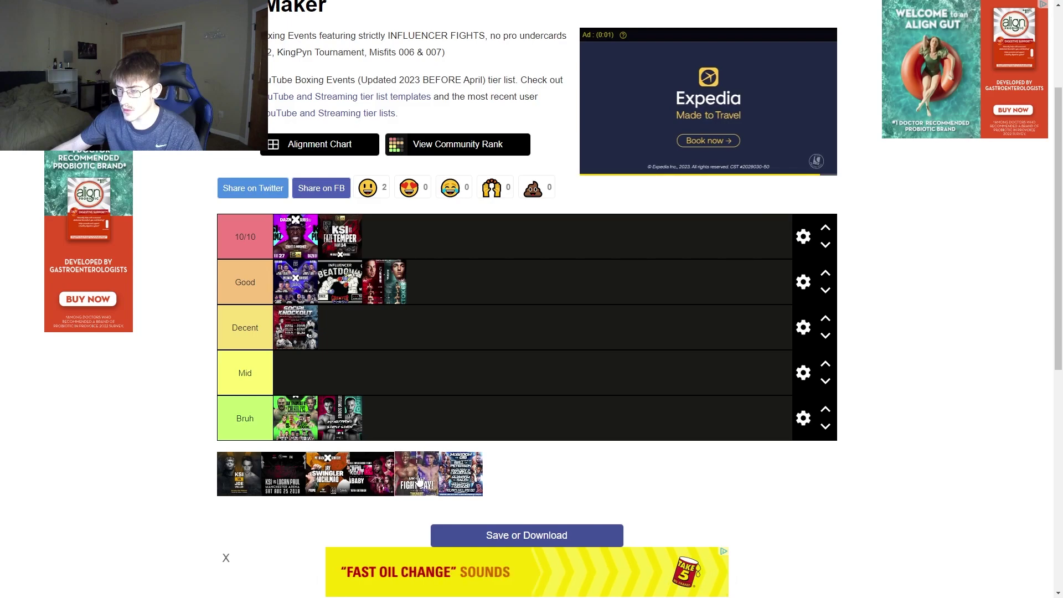
Place the Fight Day poster in Decent and the Baby poster in Bruh
{"action": "mouse_move", "coordinate": [417, 481]}
{"action": "left_mouse_down"}
{"action": "mouse_move", "coordinate": [418, 463]}
{"action": "mouse_move", "coordinate": [425, 477]}
{"action": "left_mouse_up"}
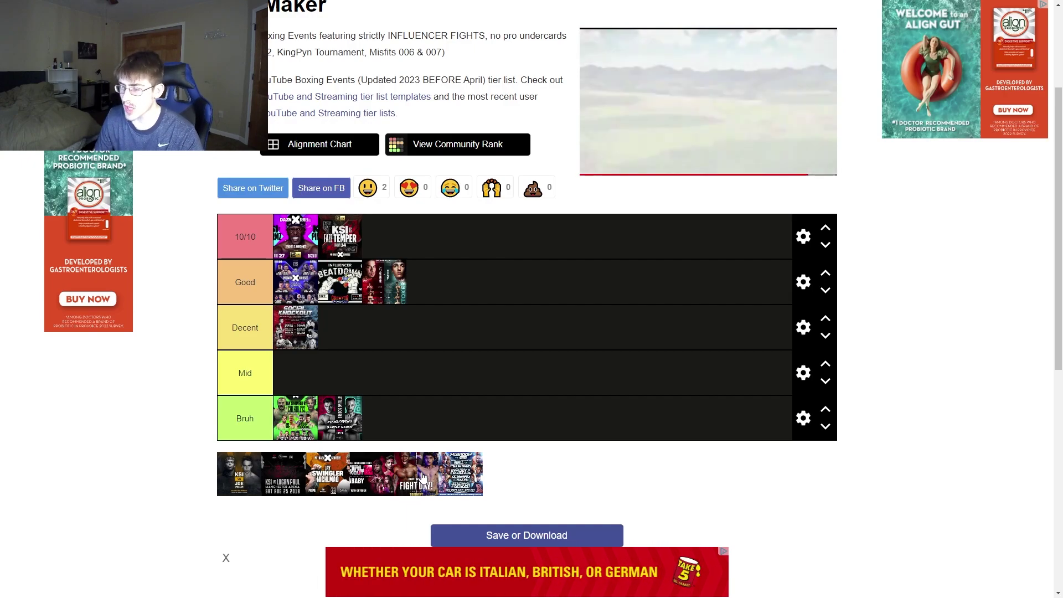
{"action": "left_click_drag", "start_coordinate": [422, 476], "coordinate": [367, 346]}
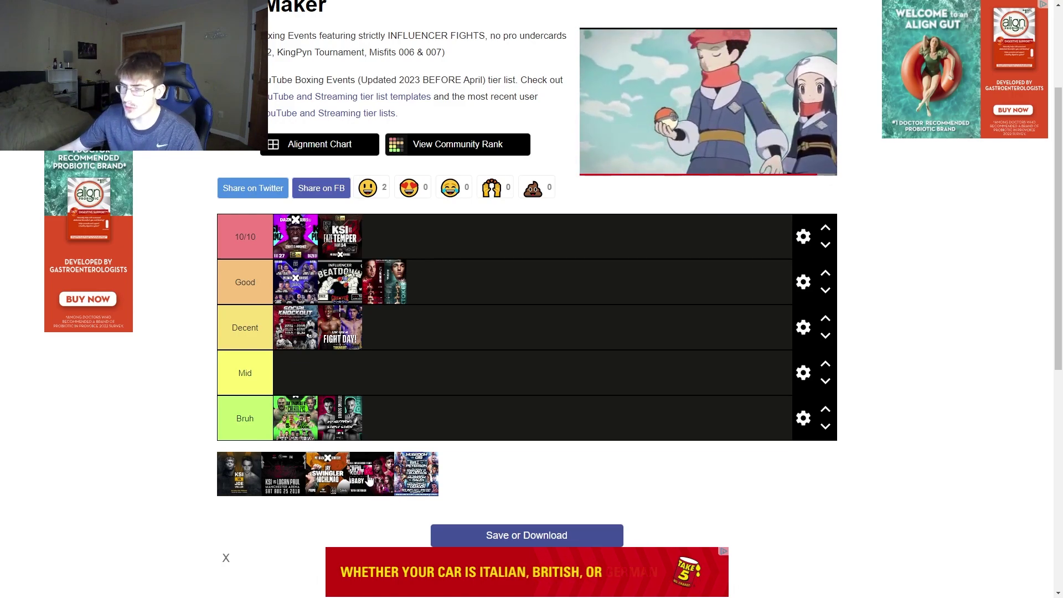
{"action": "left_click_drag", "start_coordinate": [368, 479], "coordinate": [436, 419]}
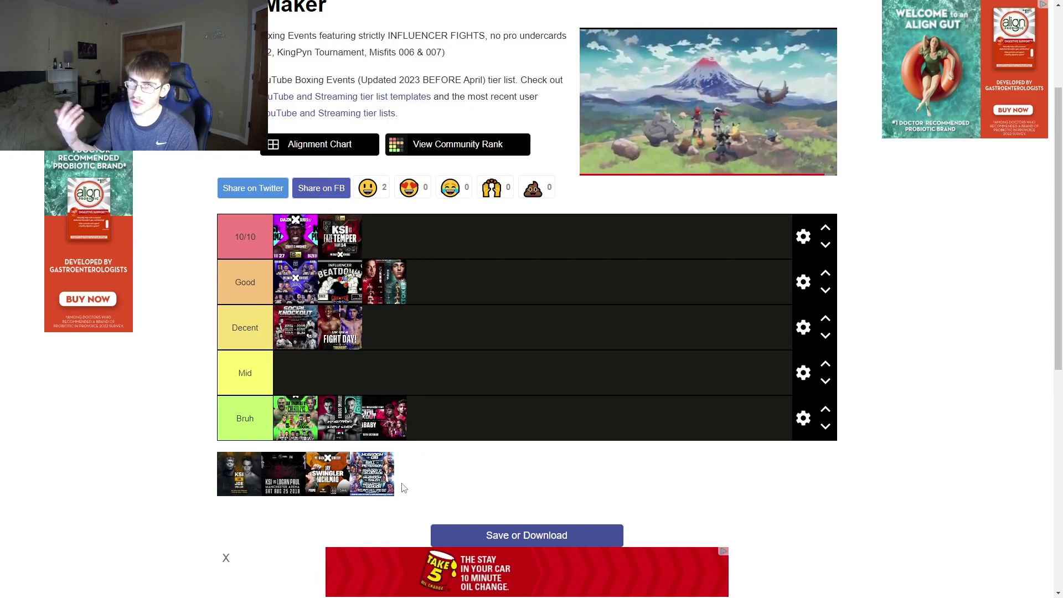
Drag the last four pool posters into Good, Decent, 10/10 and Good respectively
{"action": "key", "text": "F11"}
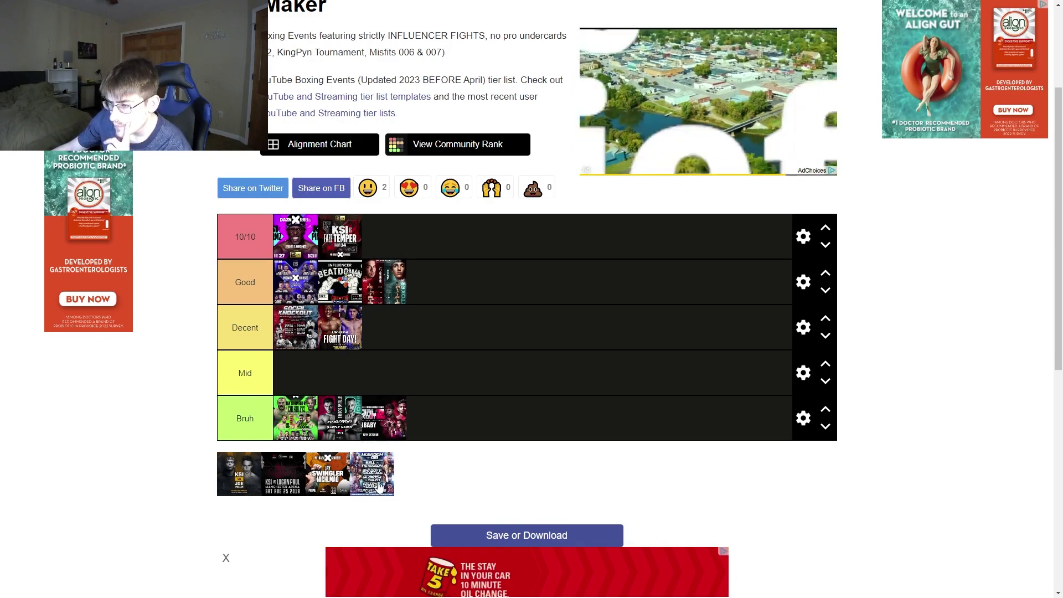
{"action": "left_click_drag", "start_coordinate": [381, 487], "coordinate": [439, 302]}
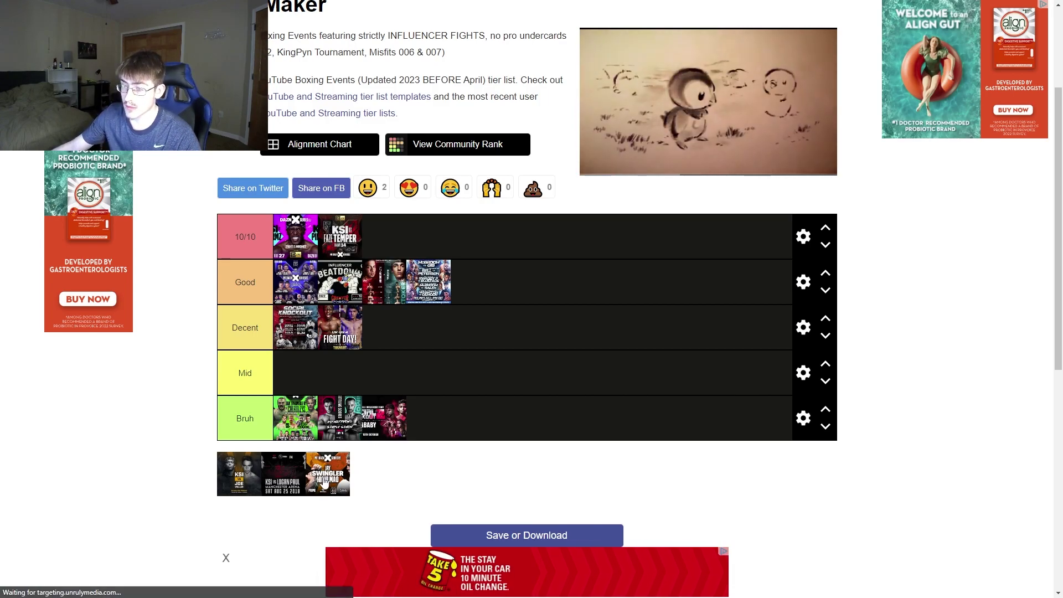
{"action": "left_click_drag", "start_coordinate": [327, 480], "coordinate": [397, 370]}
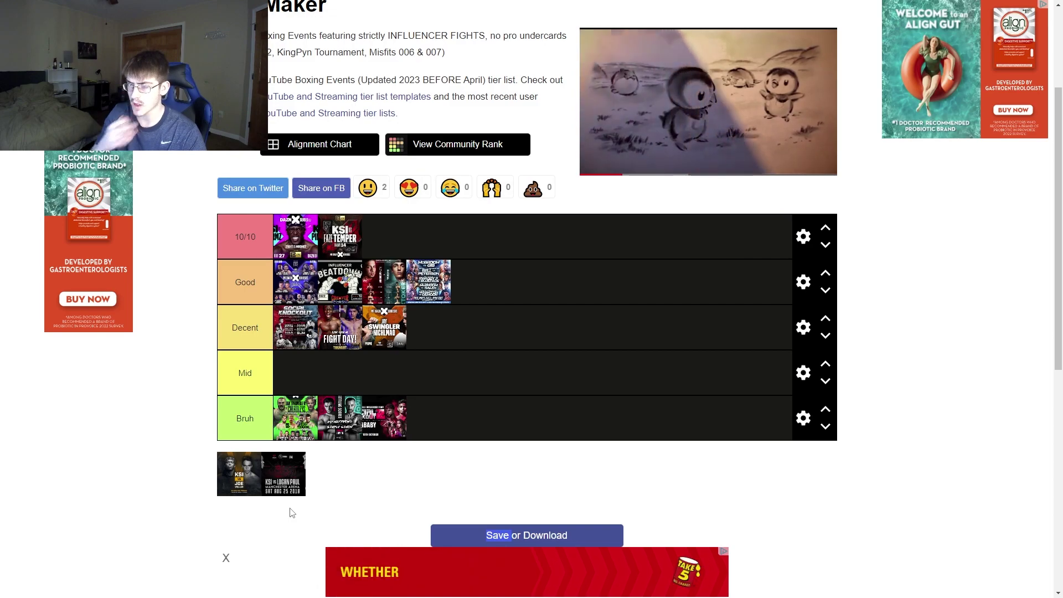
{"action": "left_click_drag", "start_coordinate": [292, 474], "coordinate": [382, 239]}
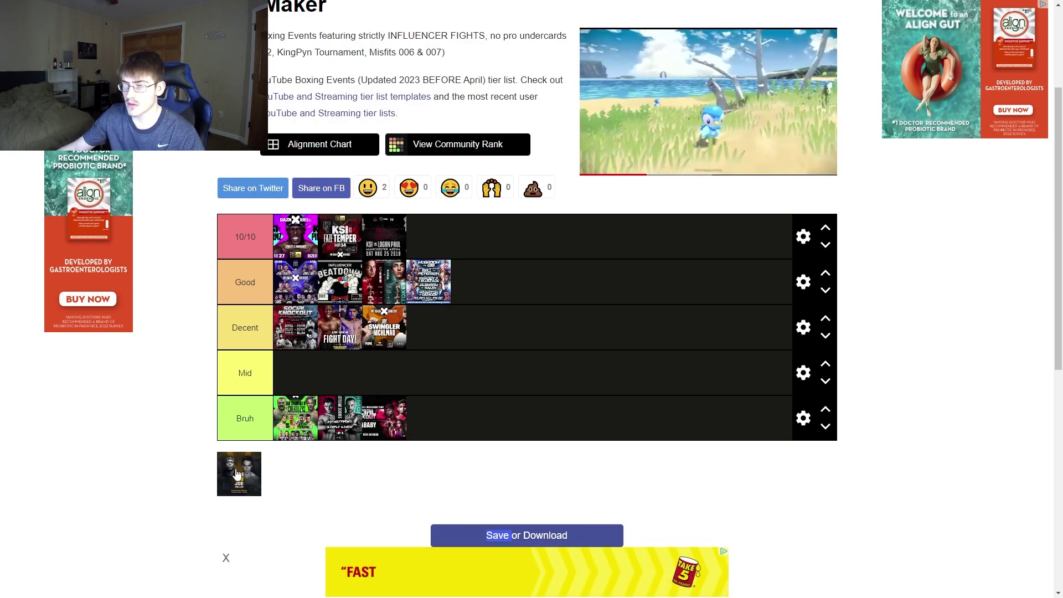
{"action": "left_click_drag", "start_coordinate": [247, 472], "coordinate": [482, 284]}
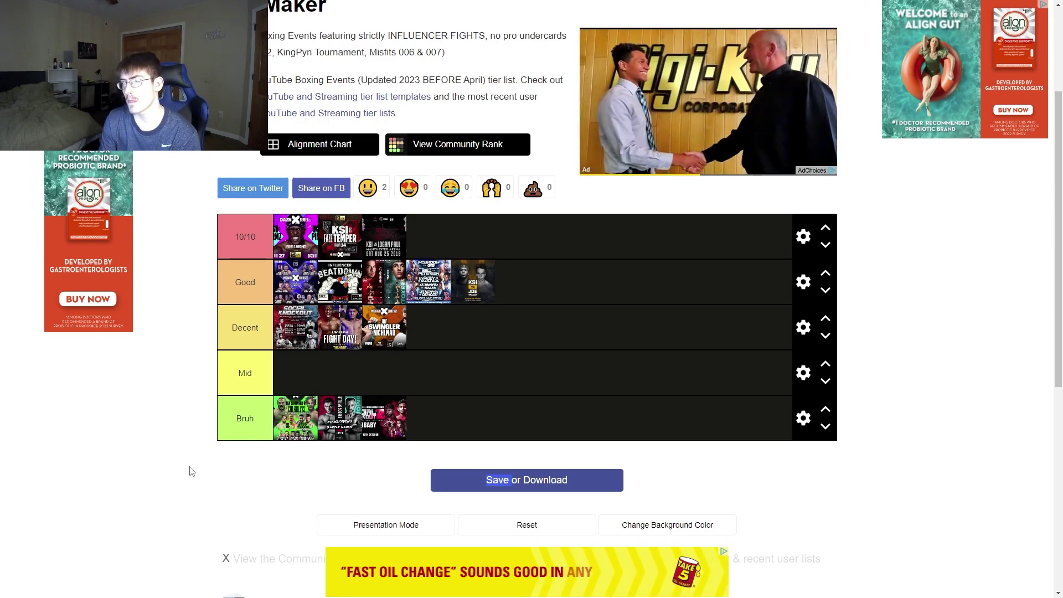
Drag the green poster from the front of Bruh up into the empty Mid row
{"action": "left_click", "coordinate": [188, 443]}
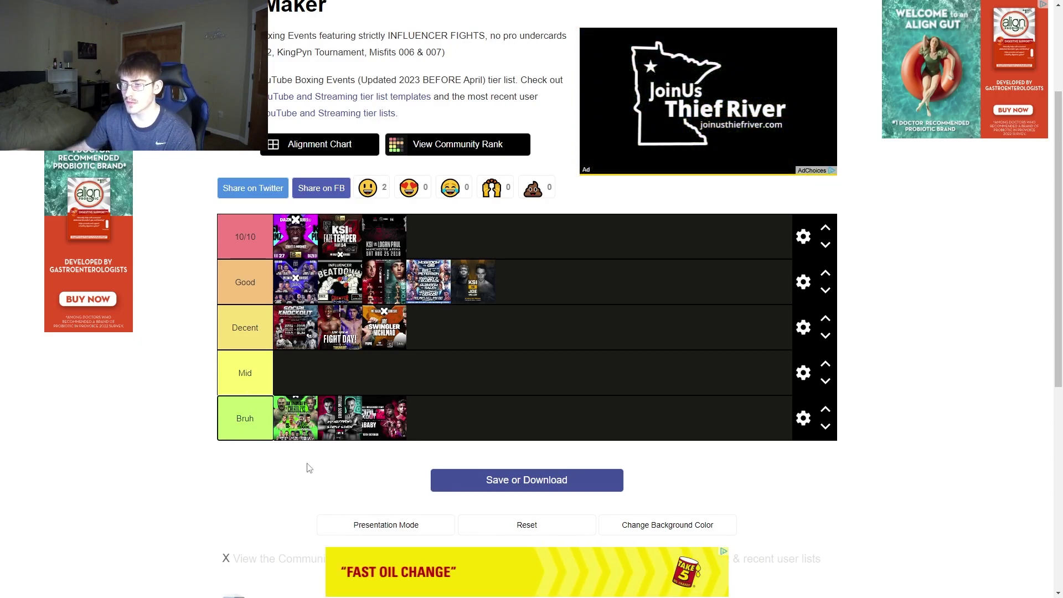
{"action": "left_click_drag", "start_coordinate": [295, 421], "coordinate": [300, 395]}
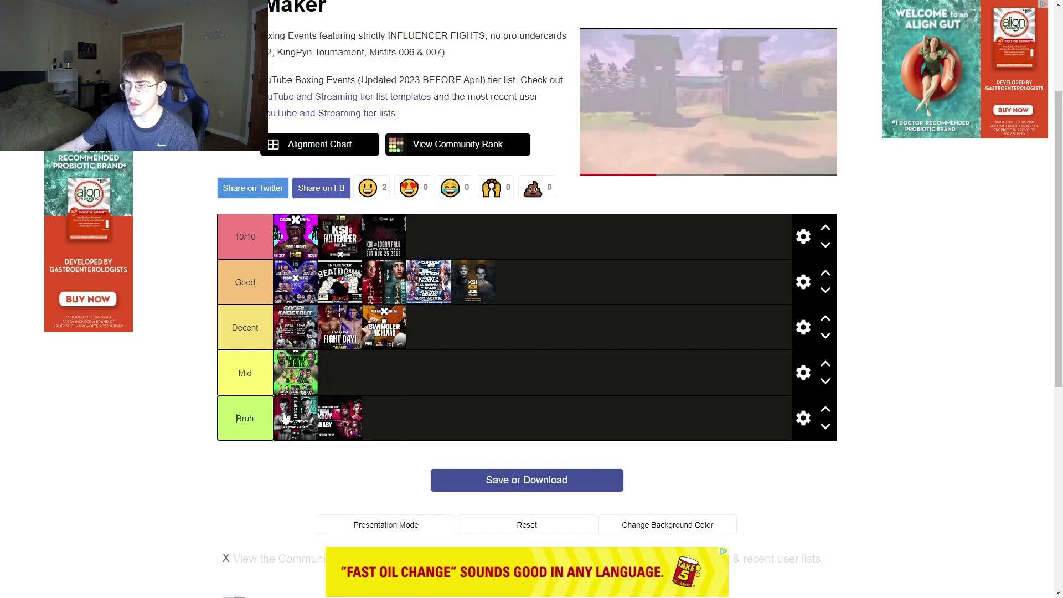